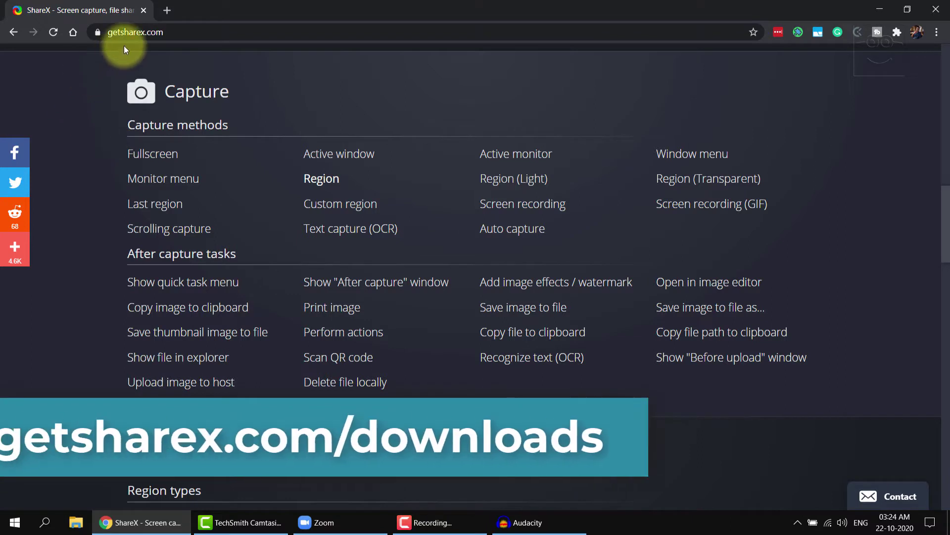
Go to the ShareX /downloads page and open the ShareX 13.2.1 GitHub release
click(204, 31)
click(205, 31)
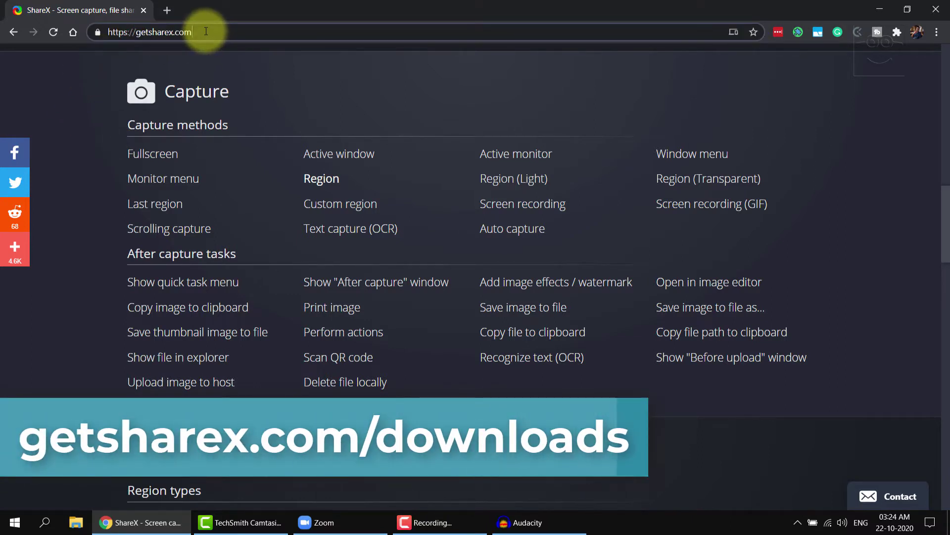
text(/down)
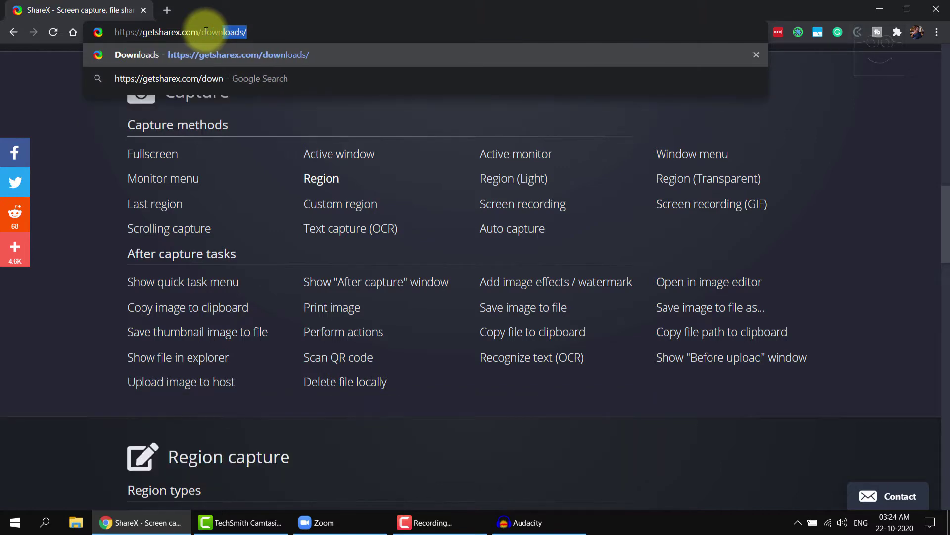
key(Return)
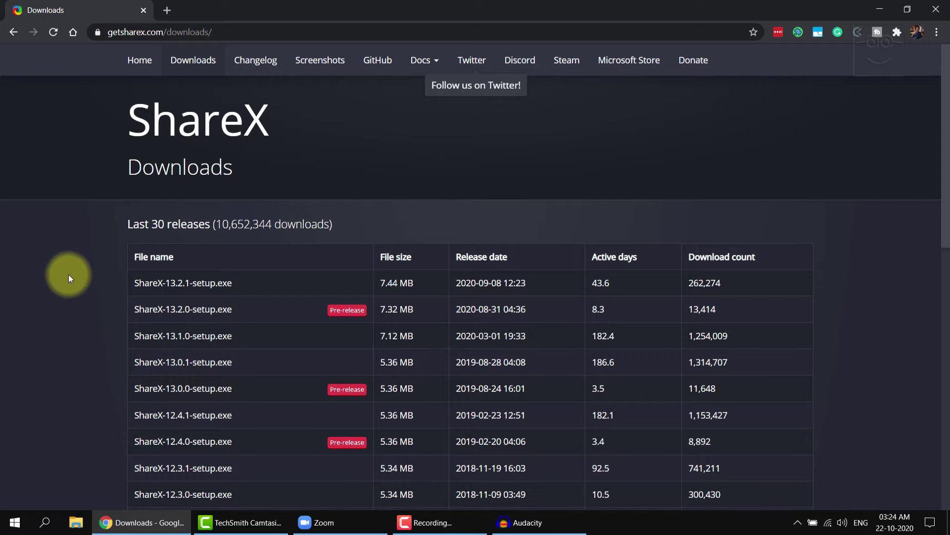
click(180, 287)
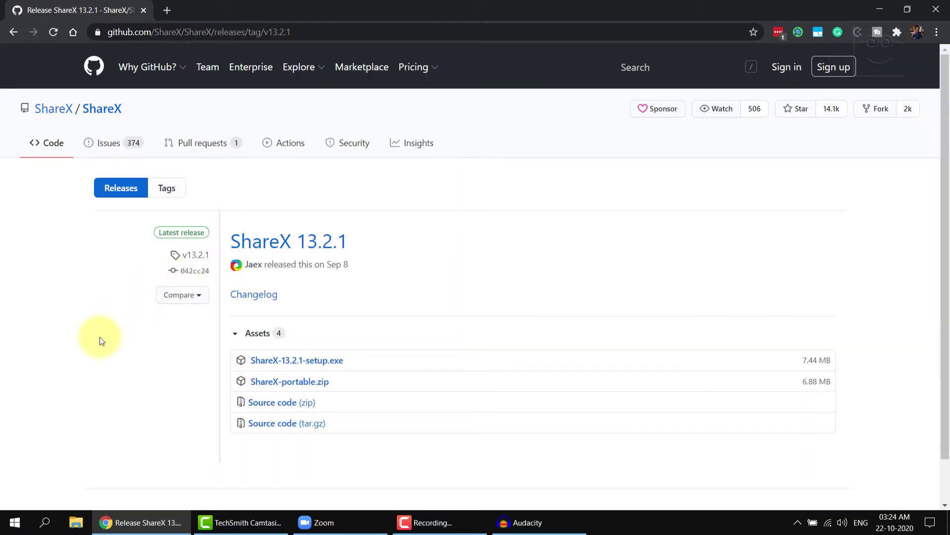
Download ShareX-13.2.1-setup.exe and save it to the Desktop
click(303, 361)
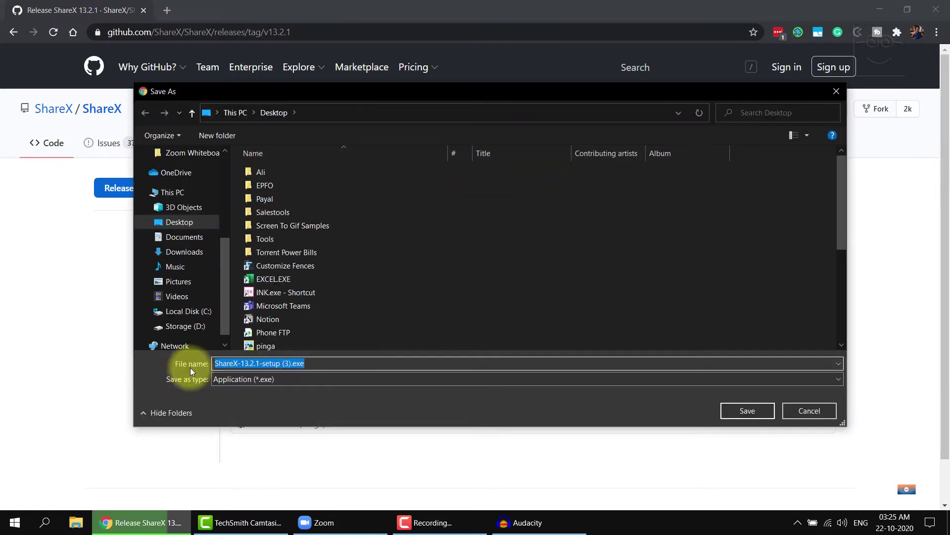
click(764, 412)
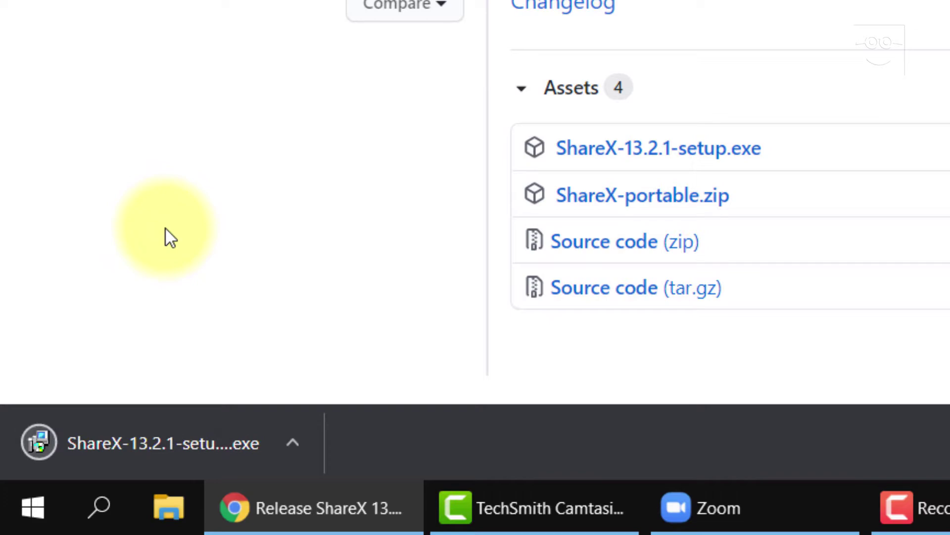
Run the ShareX 13.2.1 installer, allow it through UAC, and accept the GPL licence agreement
click(134, 453)
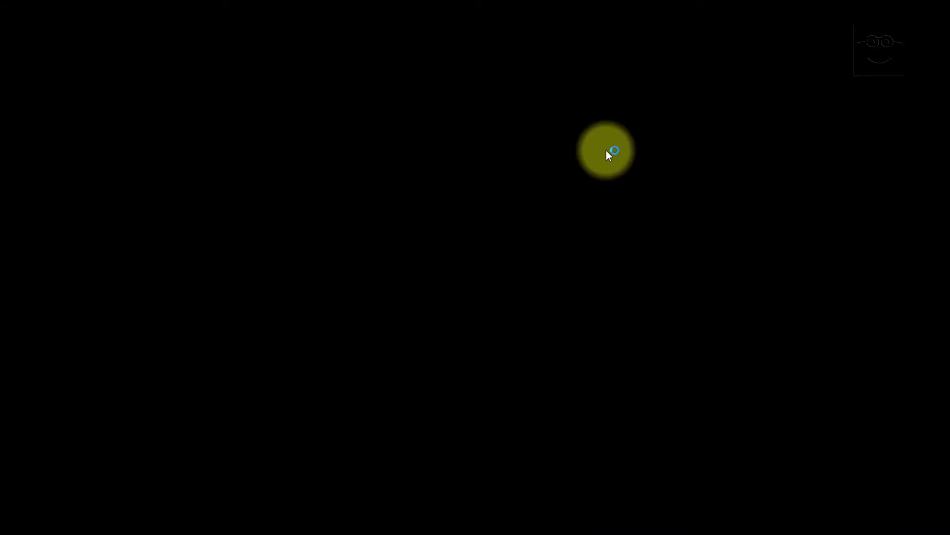
click(577, 292)
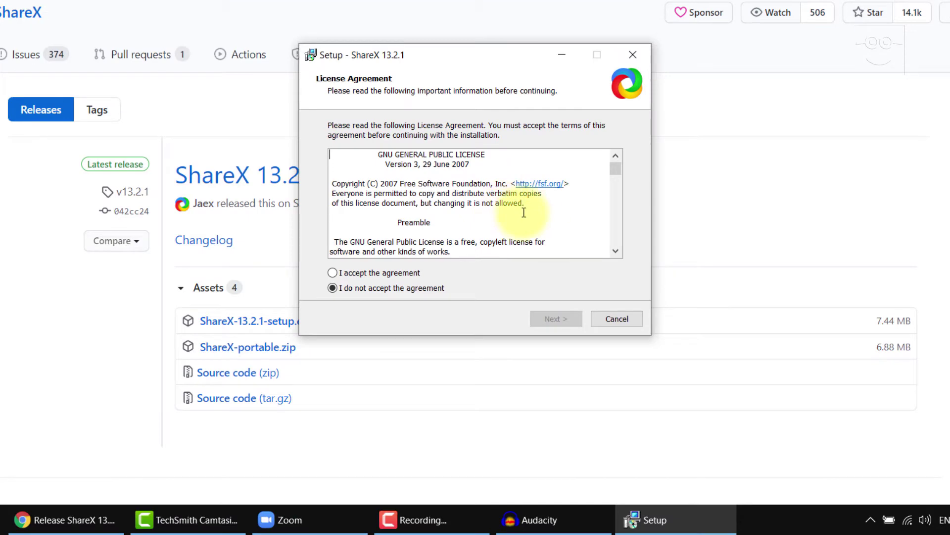
scroll(523, 212, down, 2)
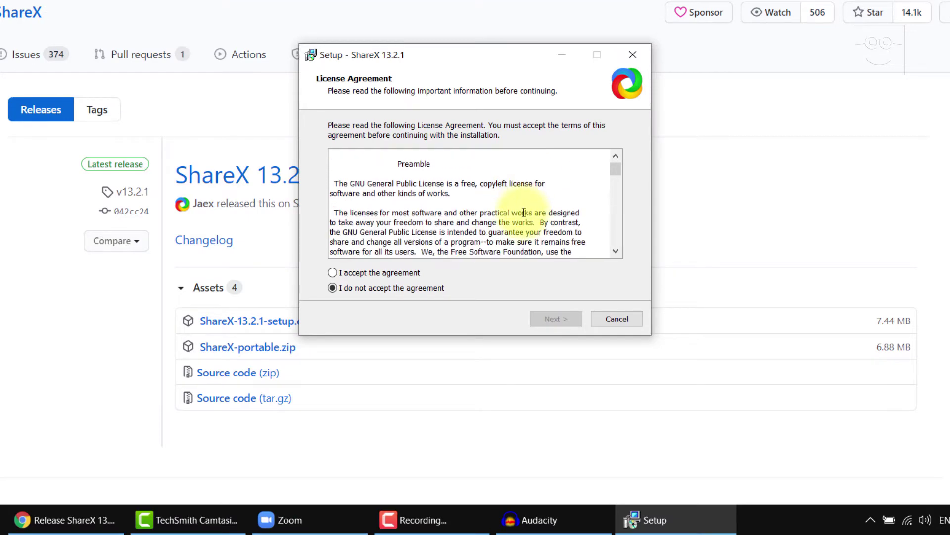
scroll(524, 212, down, 10)
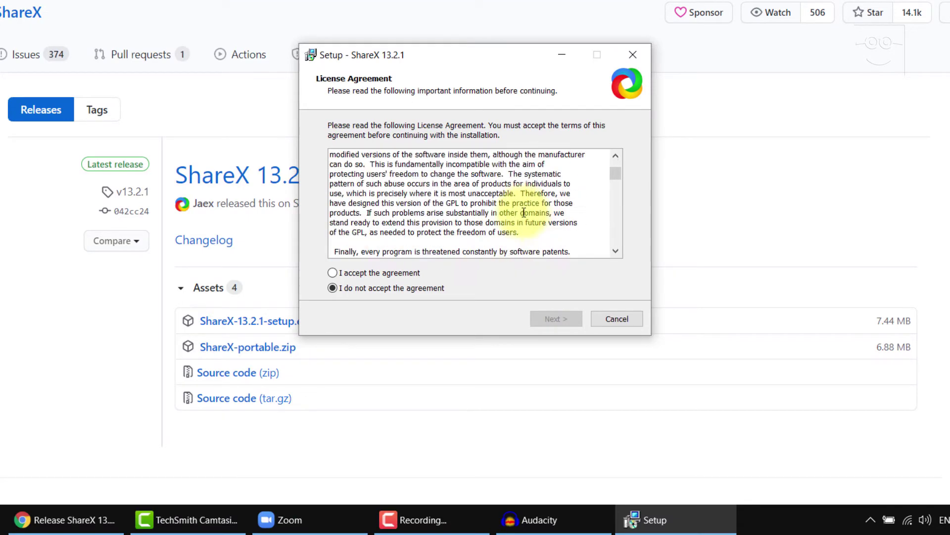
scroll(524, 212, down, 10)
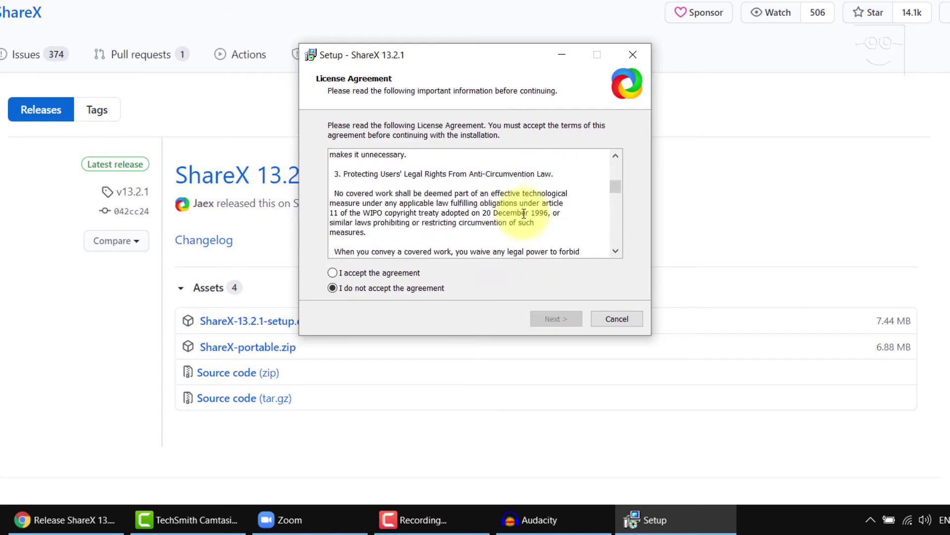
scroll(524, 213, down, 10)
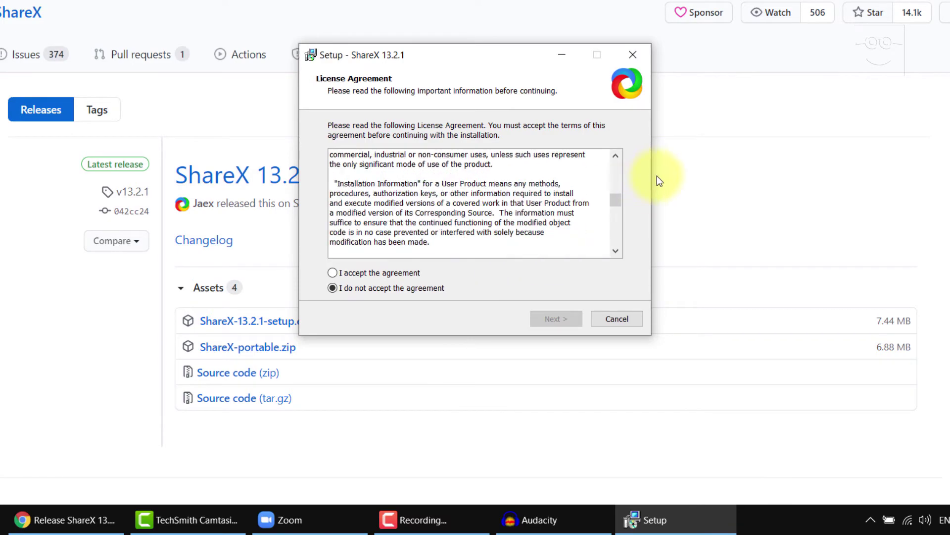
drag(618, 196, 628, 262)
click(378, 272)
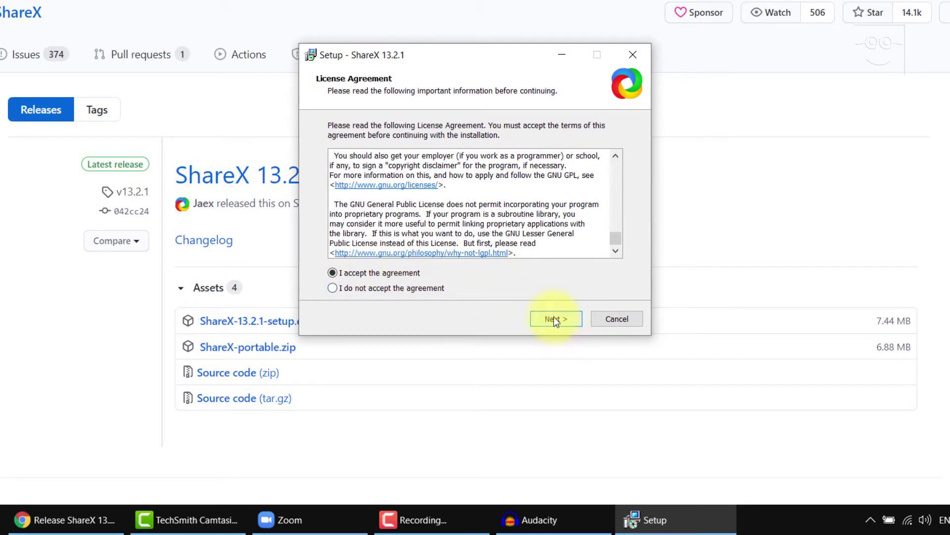
Complete the ShareX 13.2.1 installation, finishing with ShareX launched
click(553, 318)
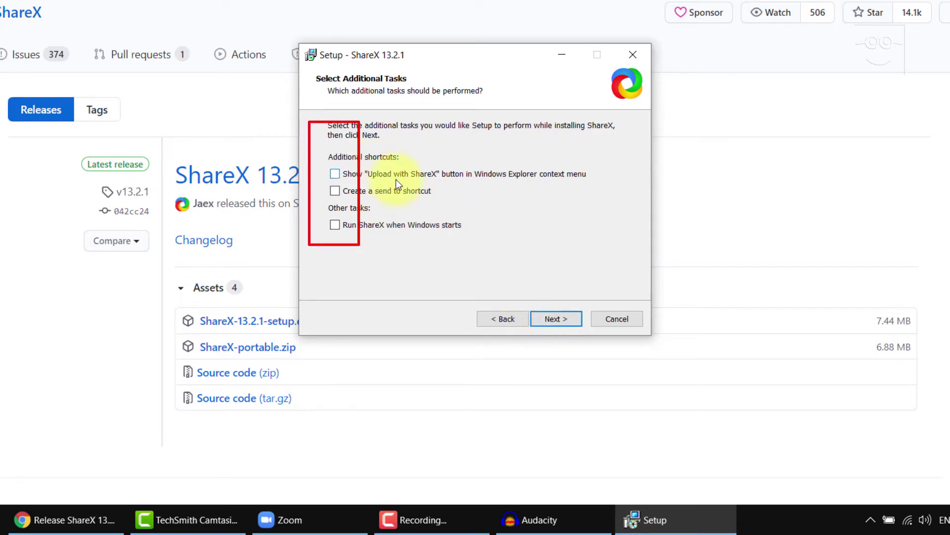
click(551, 314)
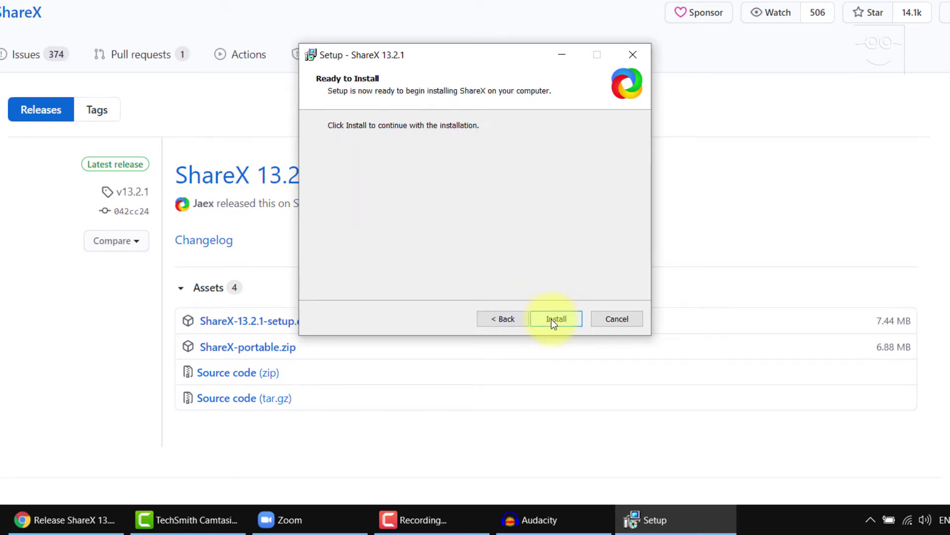
click(552, 319)
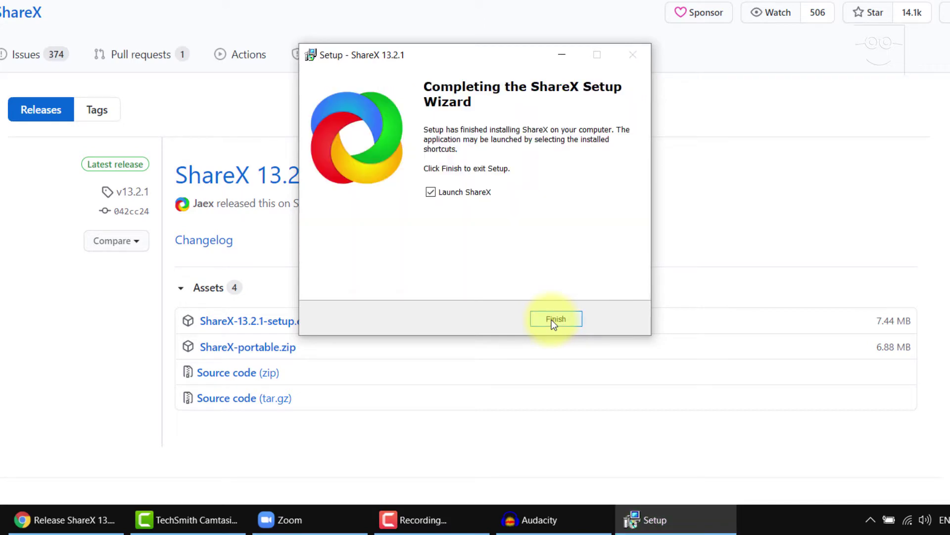
click(551, 319)
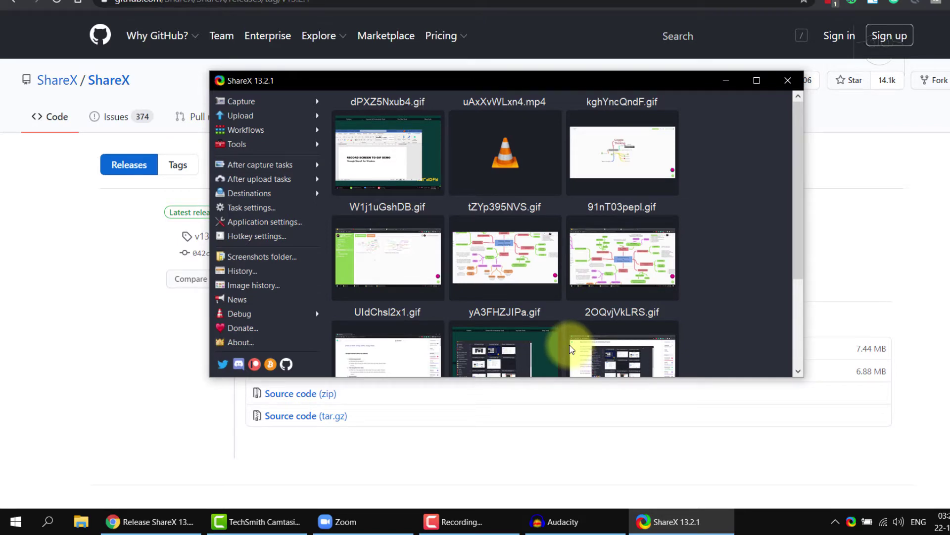
click(14, 524)
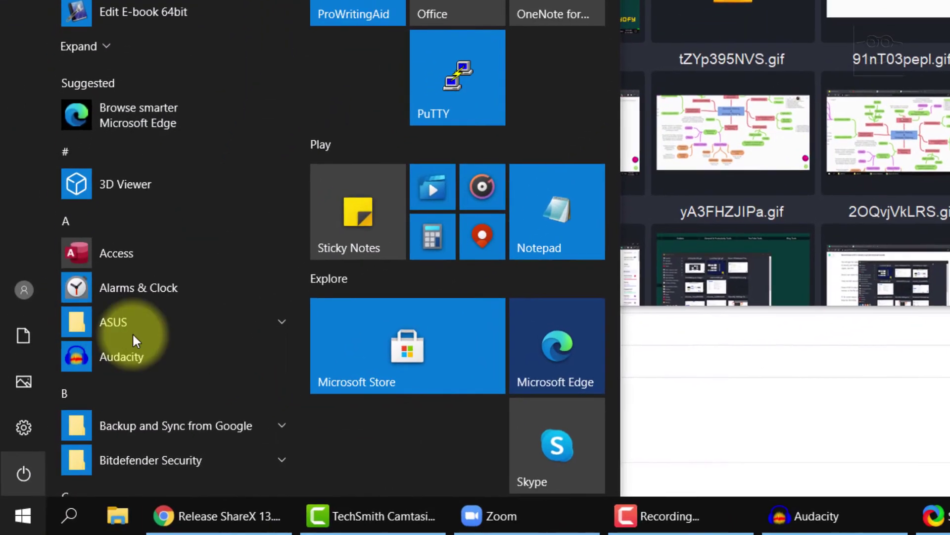
scroll(126, 354, down, 15)
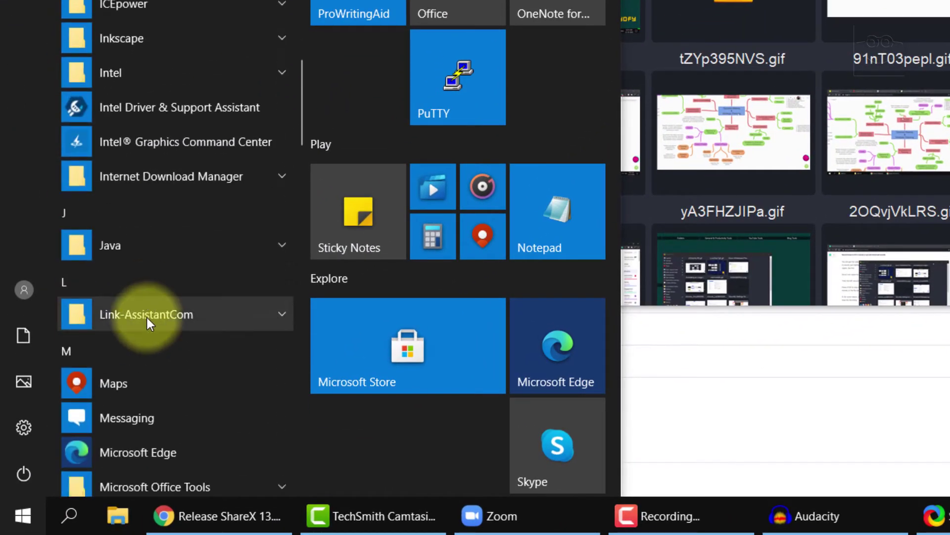
scroll(146, 316, down, 10)
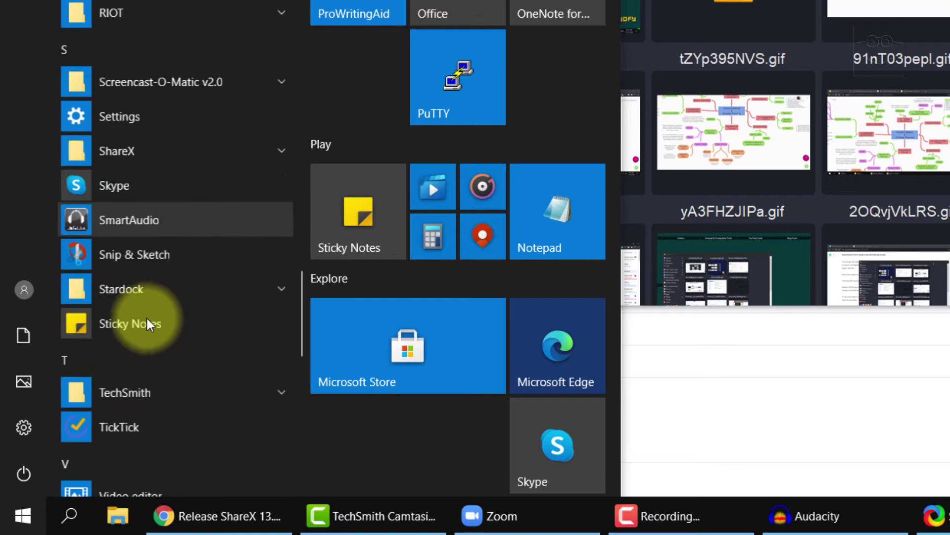
click(184, 117)
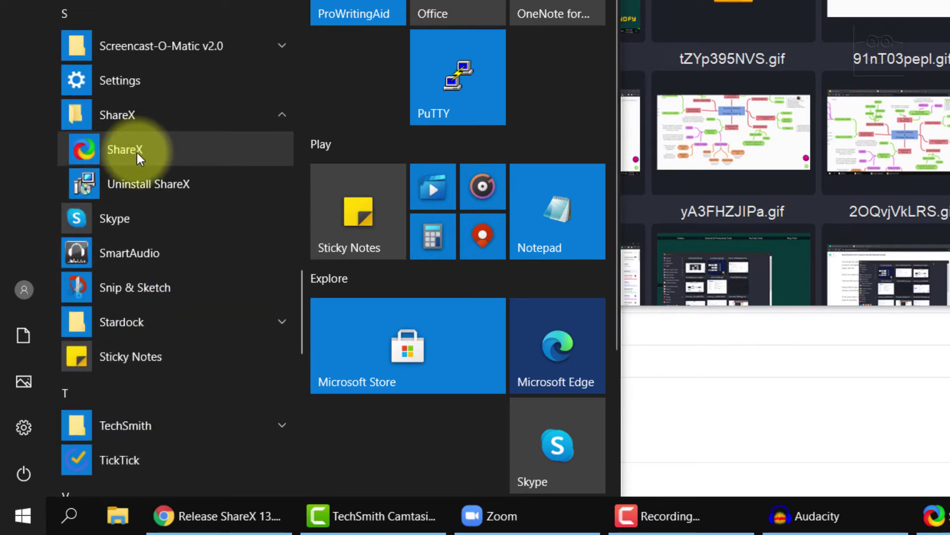
click(76, 523)
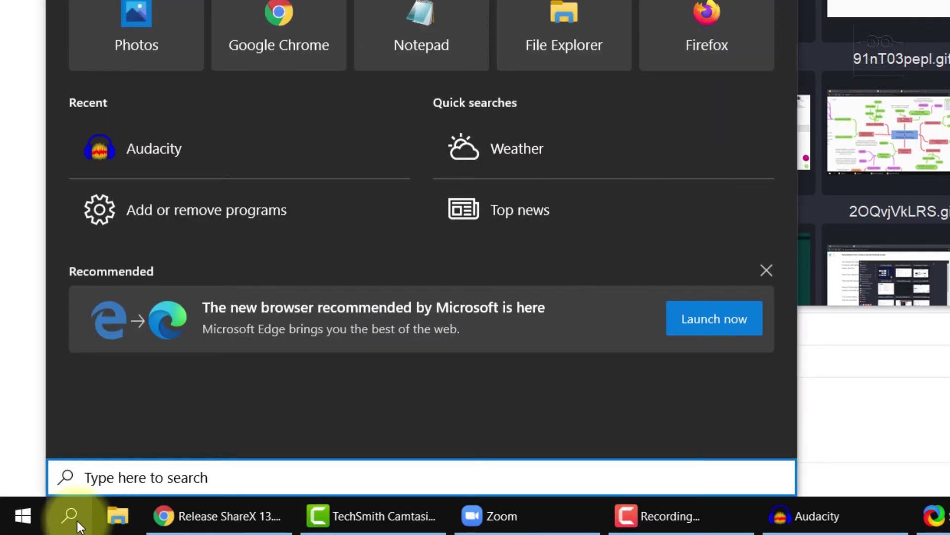
text(s)
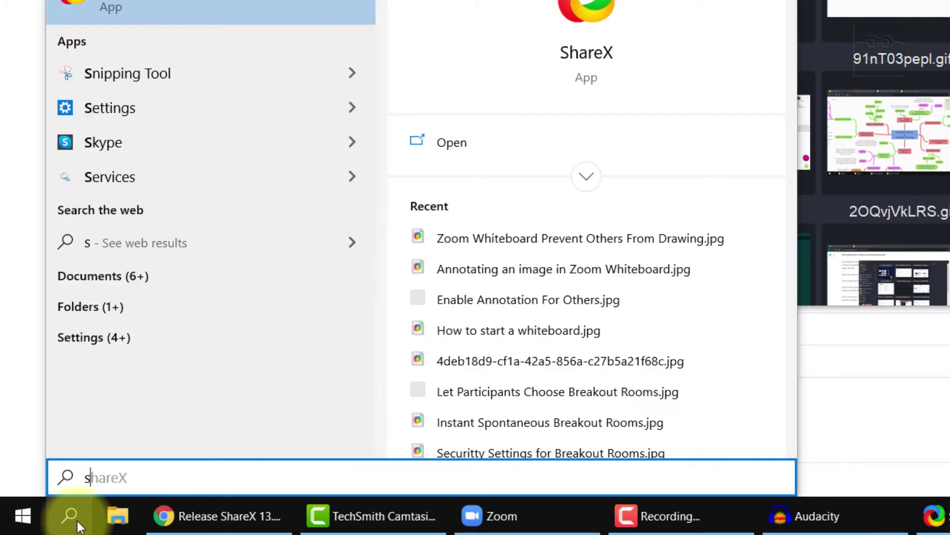
text(harex)
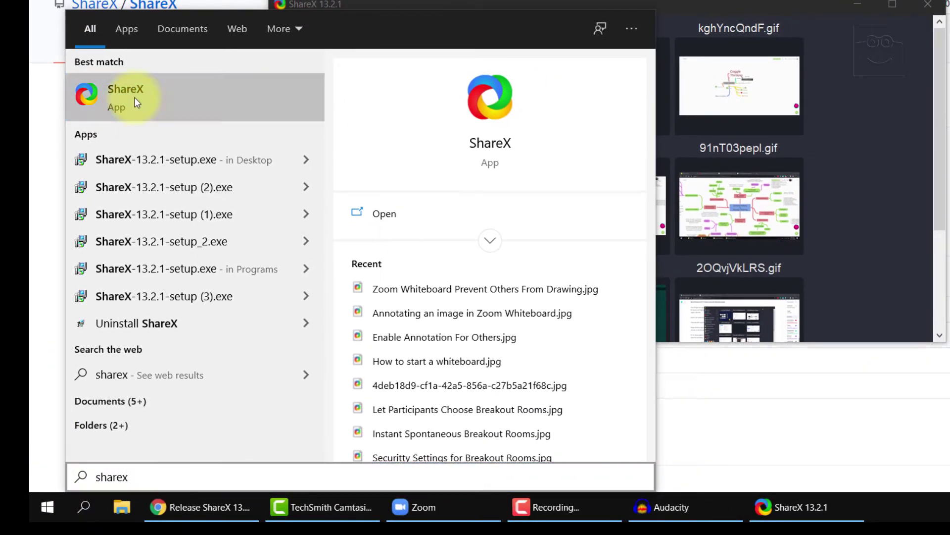
click(134, 8)
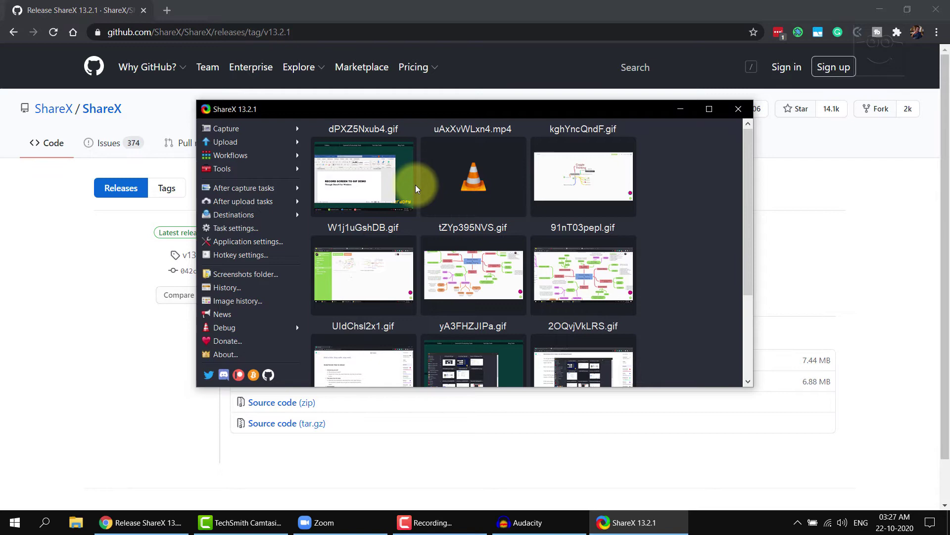
In Date & time settings, enable automatic time zone, sync the clock, disable it again, and close
click(886, 527)
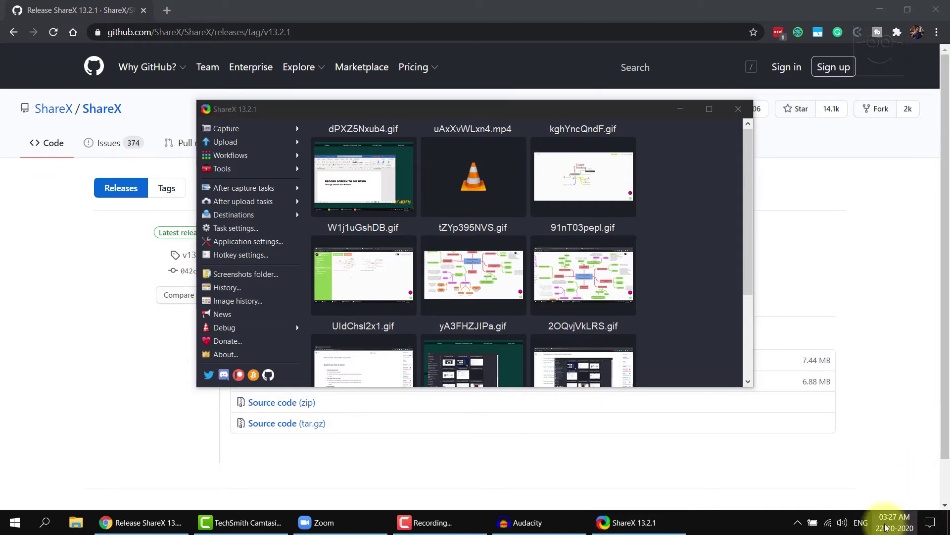
click(794, 499)
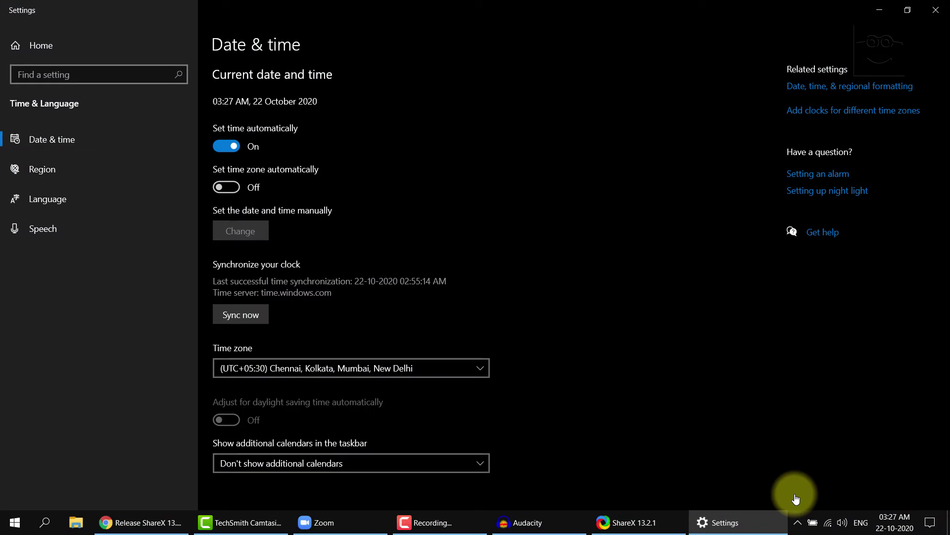
click(232, 191)
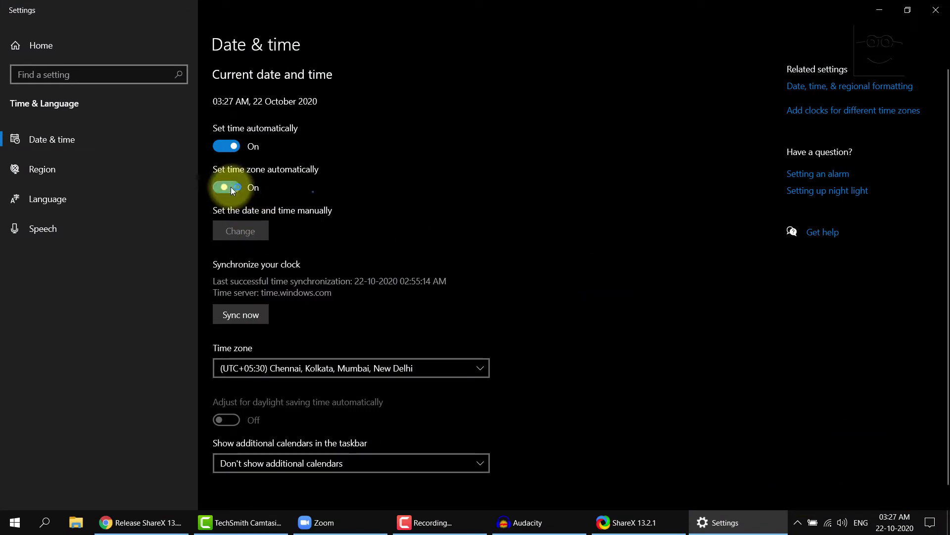
click(242, 315)
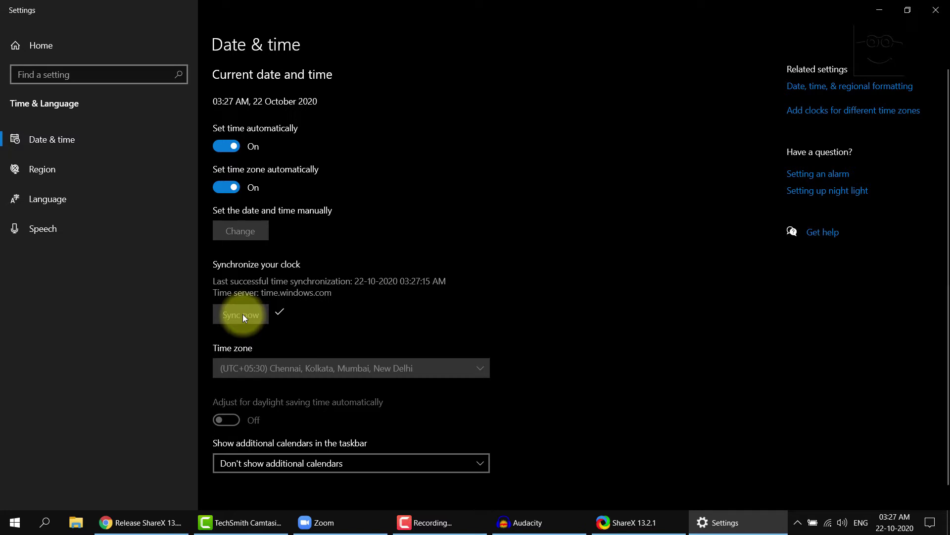
click(229, 191)
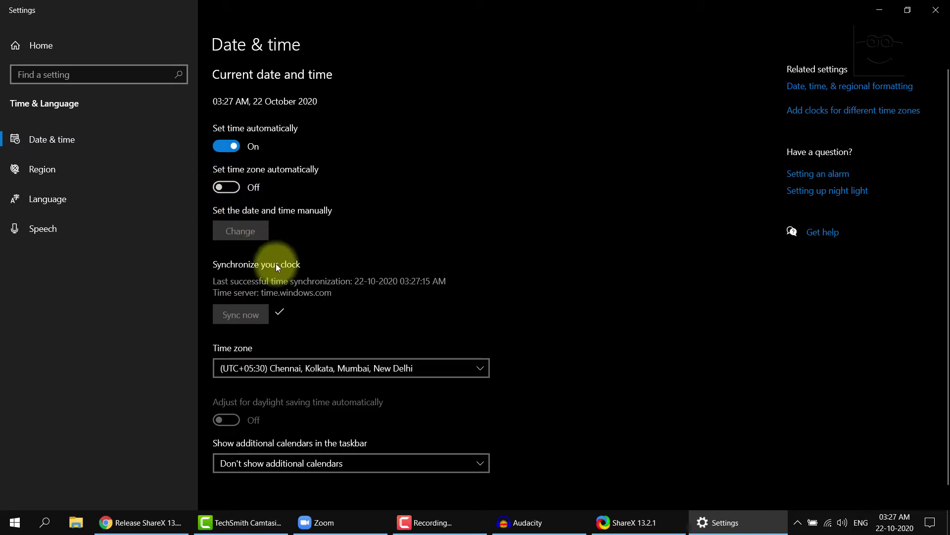
click(940, 13)
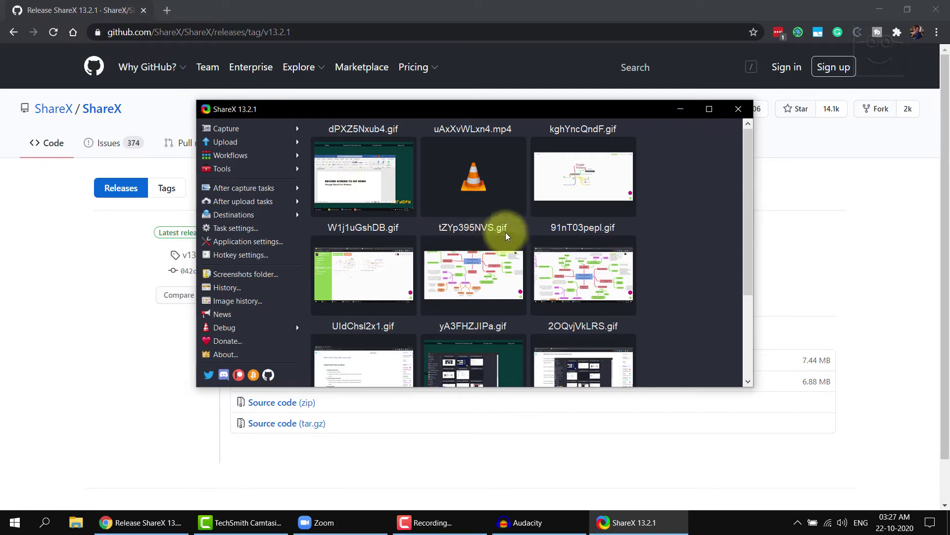
Close ShareX, minimize Chrome, and bring up ShareX's tray menu to start a GIF screen recording
click(738, 110)
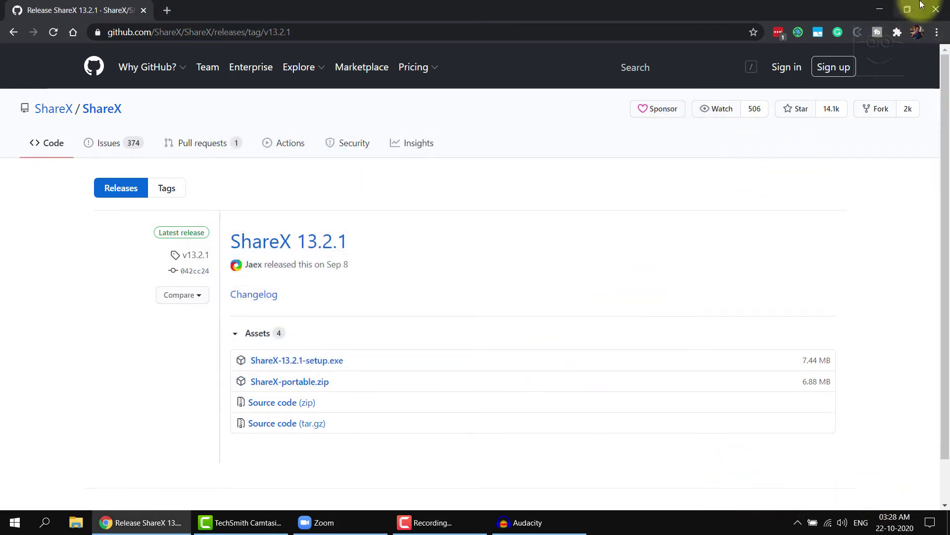
click(880, 9)
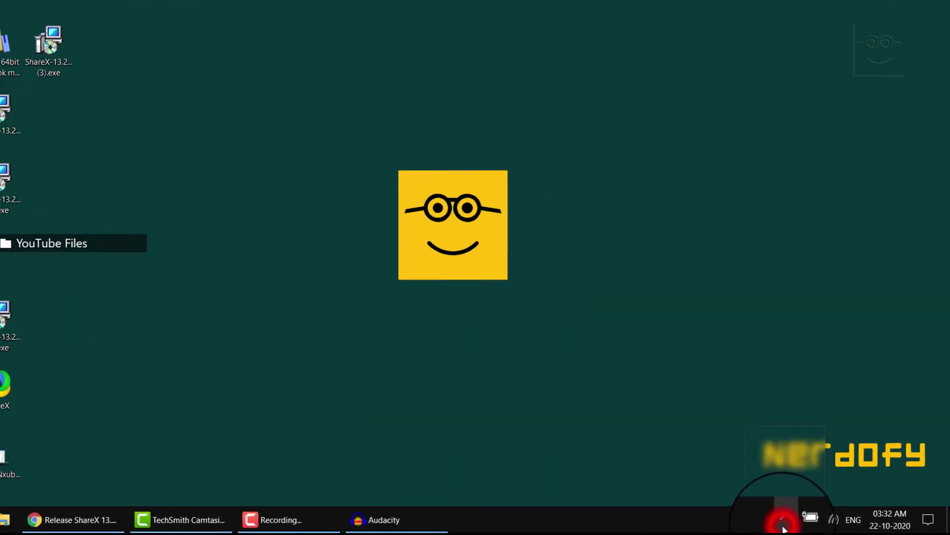
click(782, 521)
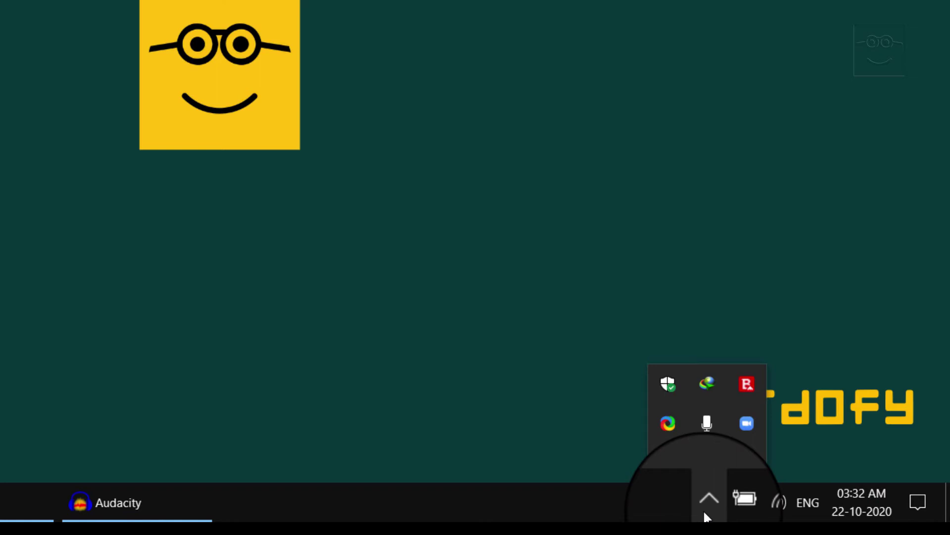
right_click(673, 427)
mouse_move(594, 0)
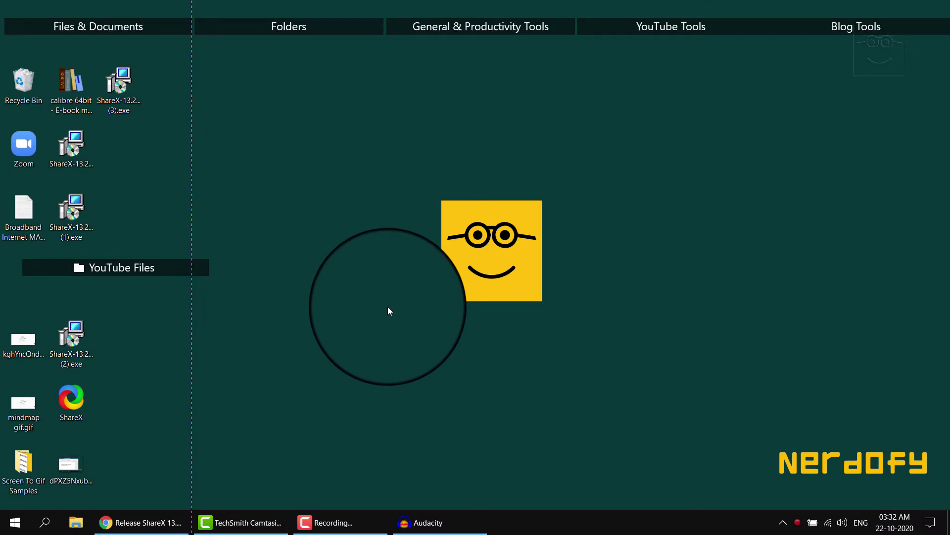
Turn on Set time zone automatically, sync the clock with the time server, and close Settings
click(896, 526)
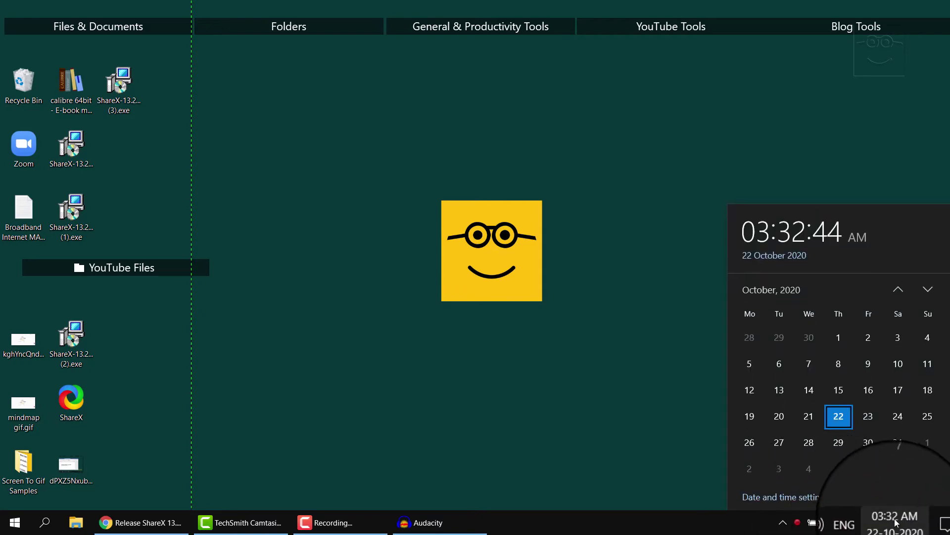
click(820, 497)
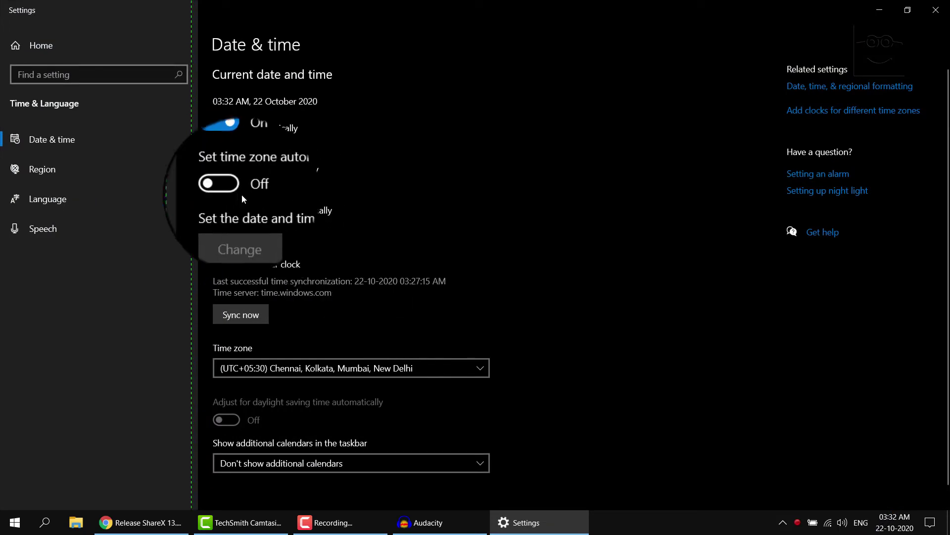
click(231, 186)
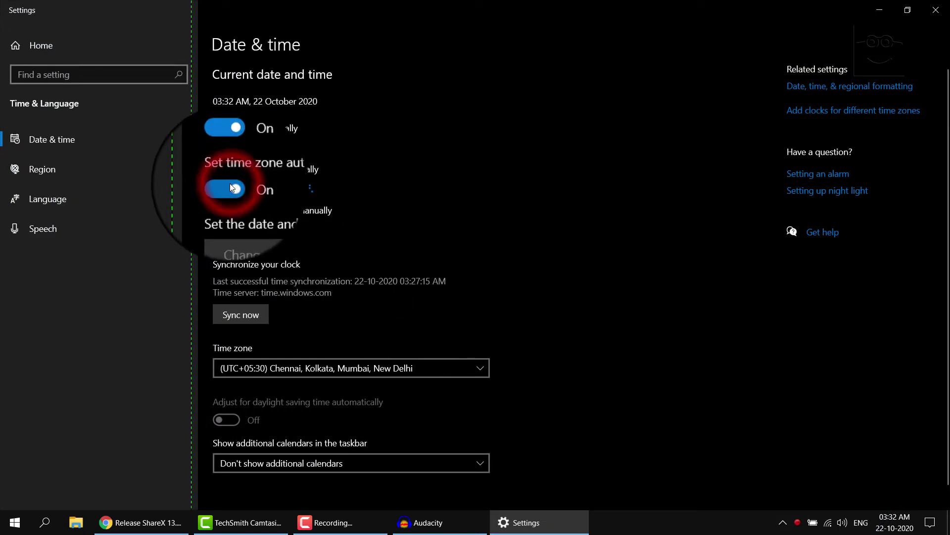
click(249, 318)
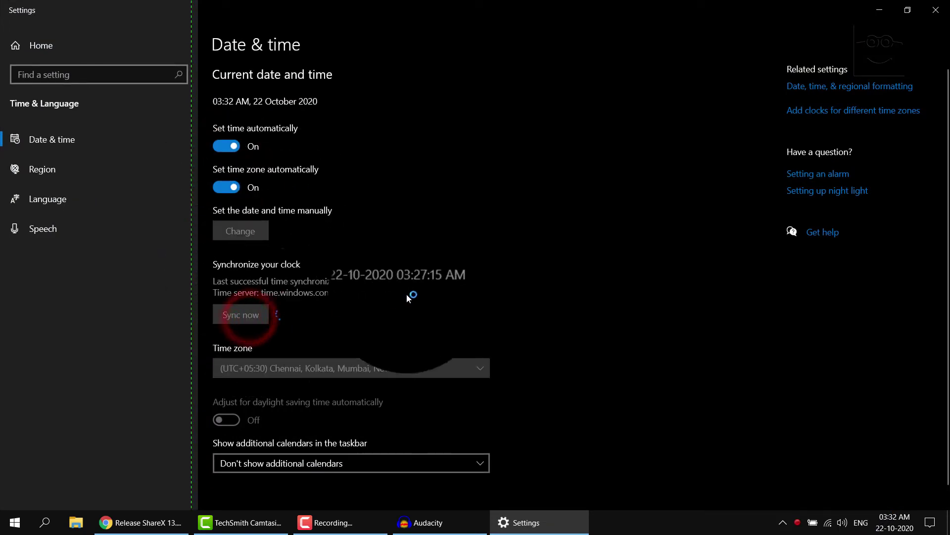
click(935, 11)
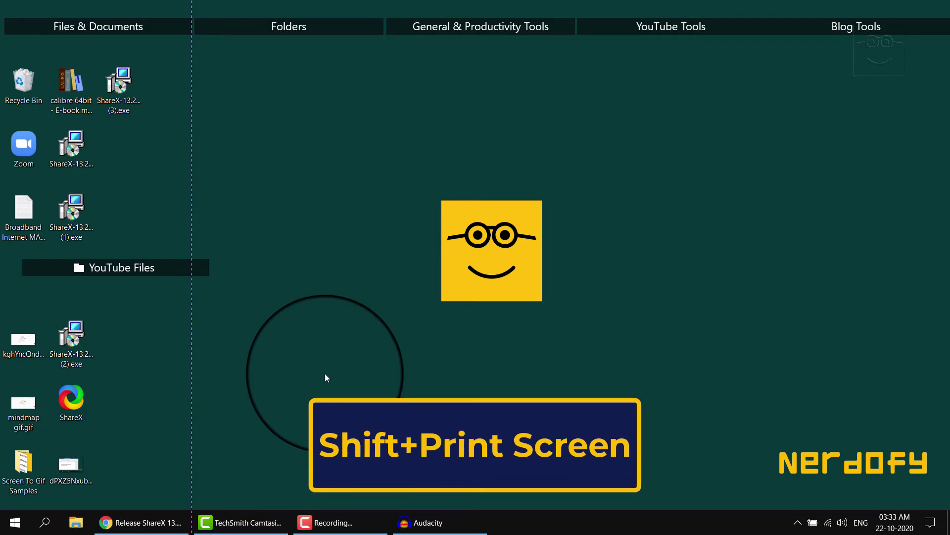
Stop the GIF recording from the ShareX tray icon and check its encoding progress
click(798, 523)
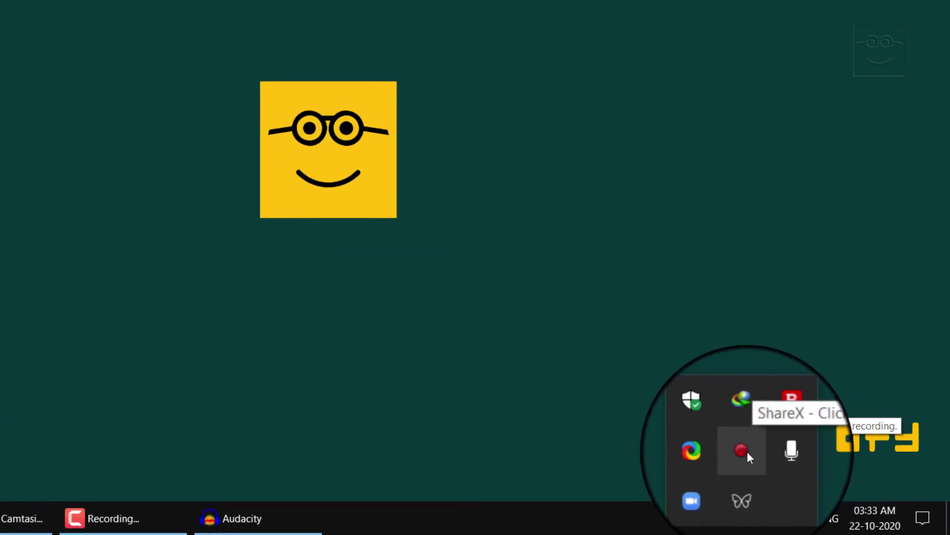
click(747, 453)
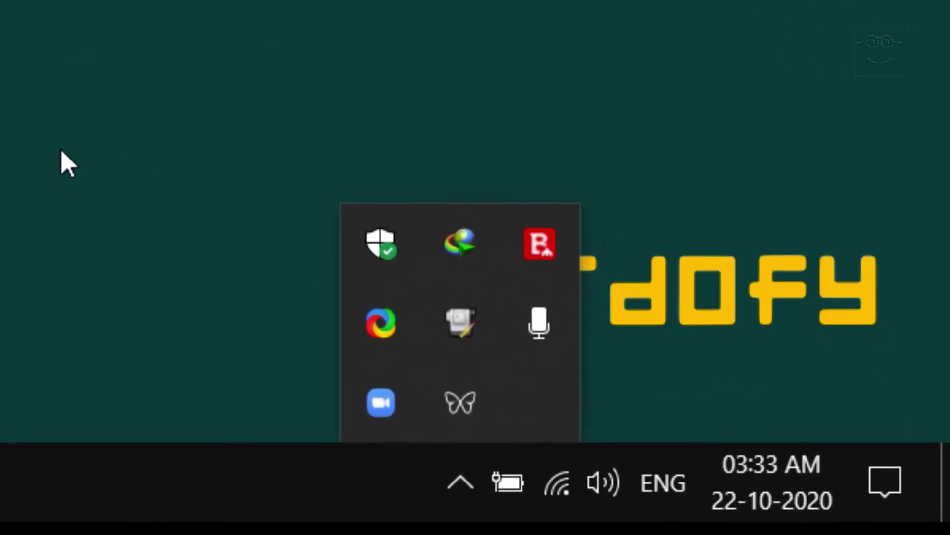
click(283, 473)
click(461, 487)
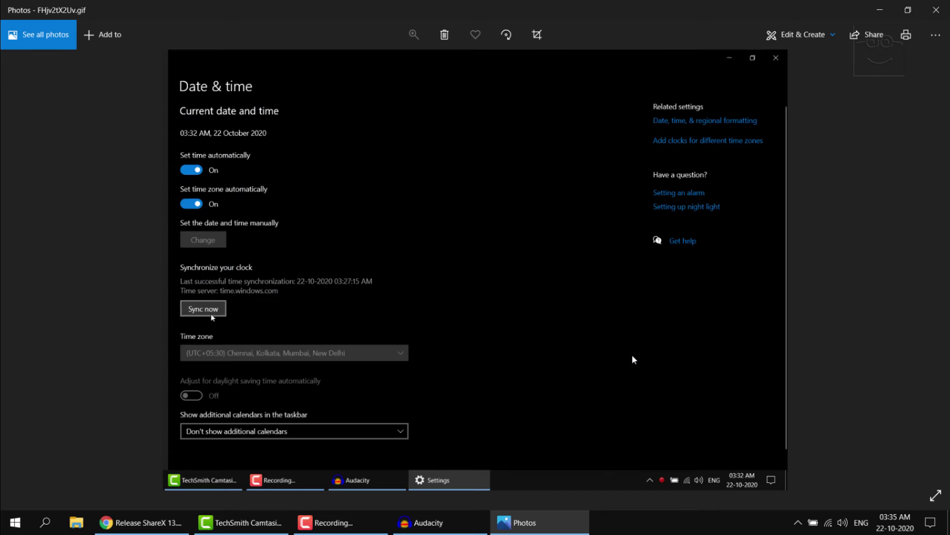
Close the Photos GIF preview and bring up the ShareX main window from the tray
click(935, 11)
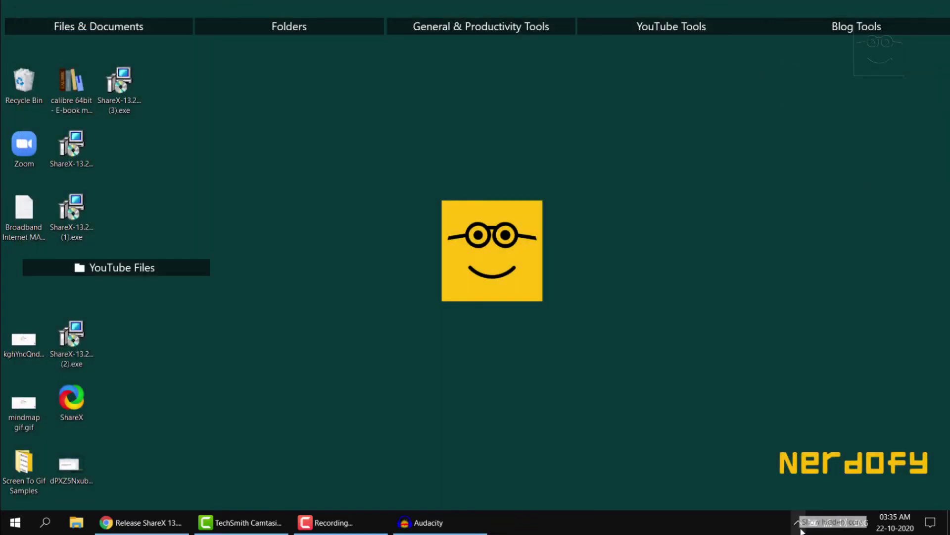
click(798, 522)
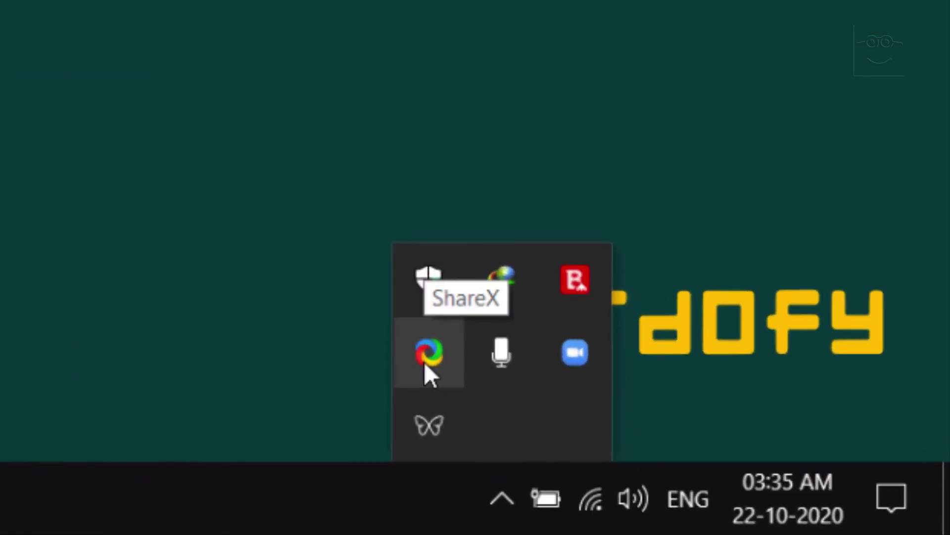
click(426, 357)
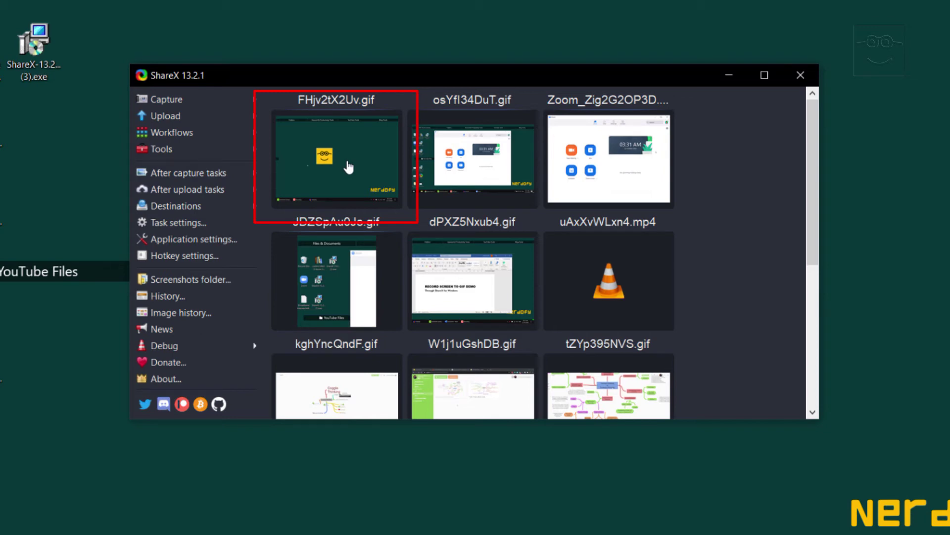
Open the folder containing the newest capture, FHjv2tX2Uv.gif
right_click(348, 167)
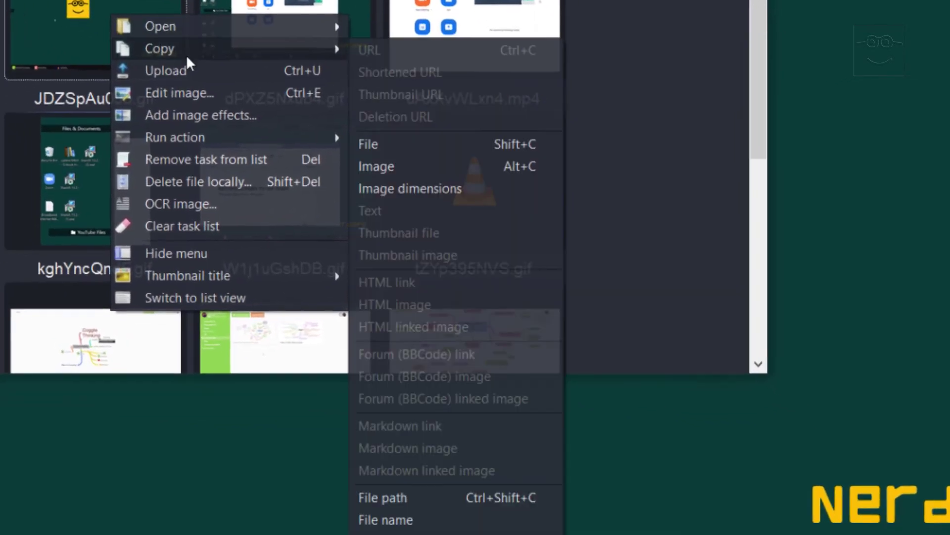
mouse_move(405, 172)
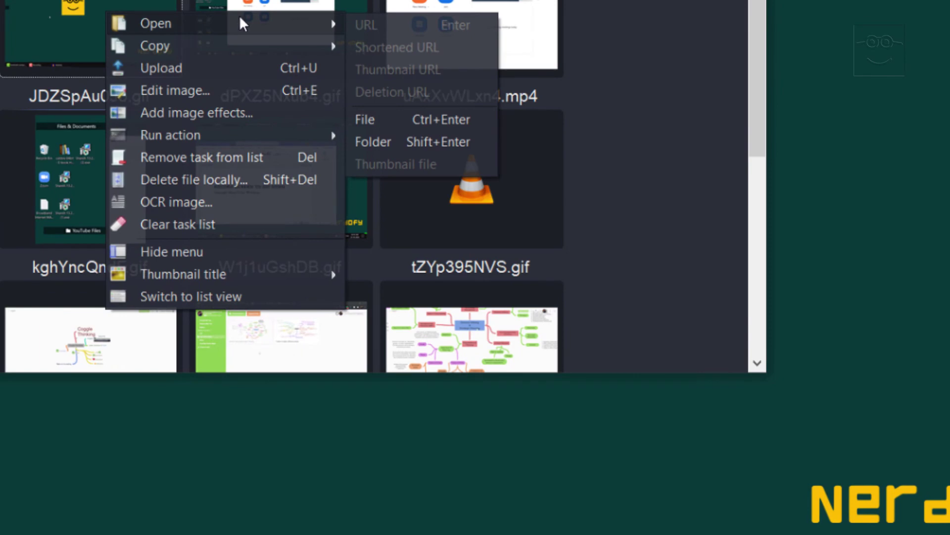
click(398, 142)
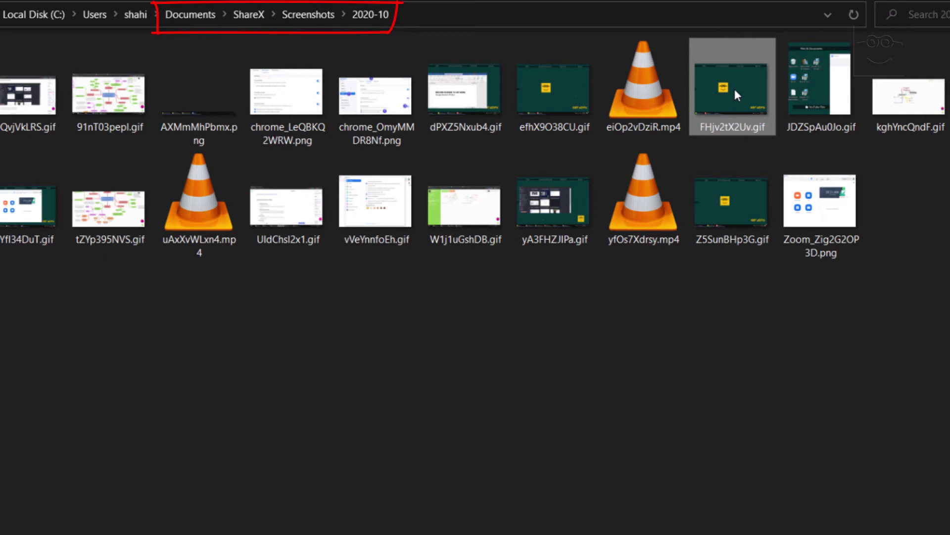
Copy FHjv2tX2Uv.gif from the 2020-10 folder and paste it onto the desktop
mouse_move(736, 92)
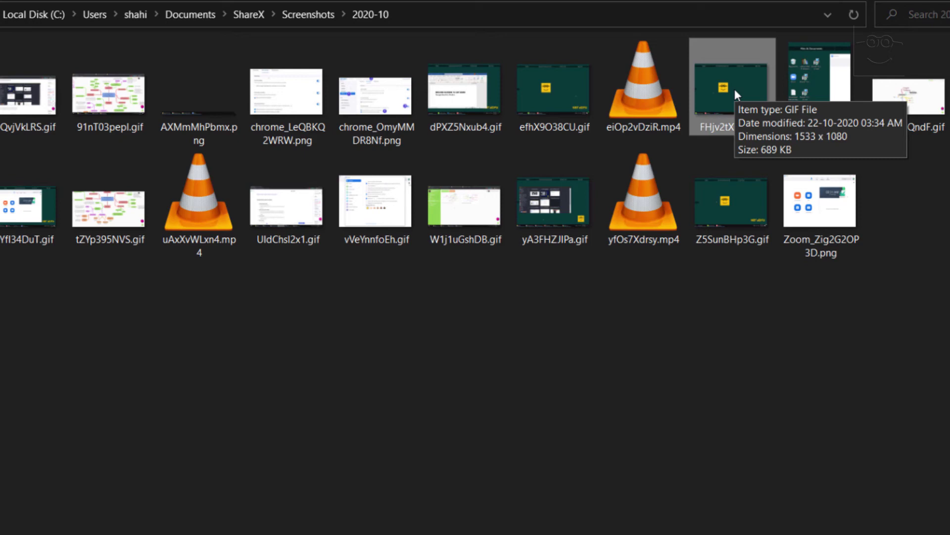
right_click(736, 94)
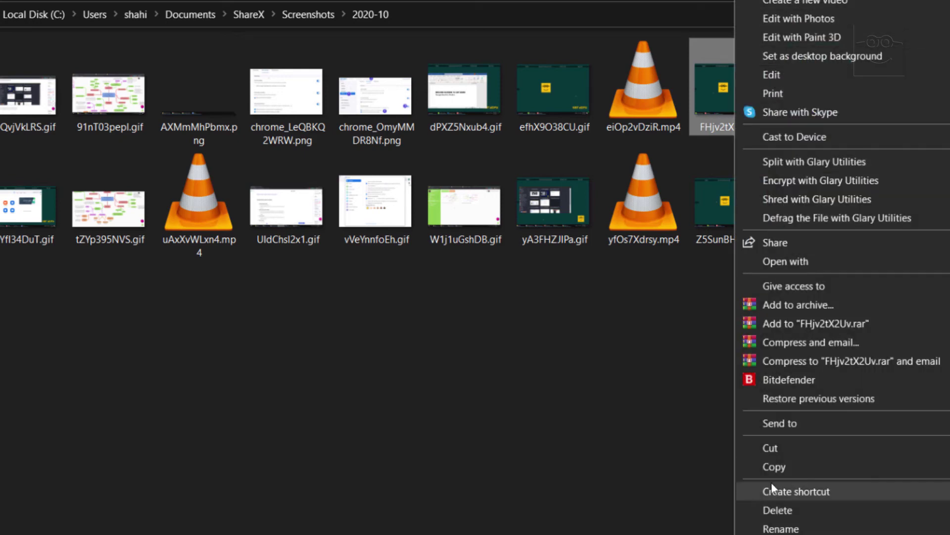
click(784, 464)
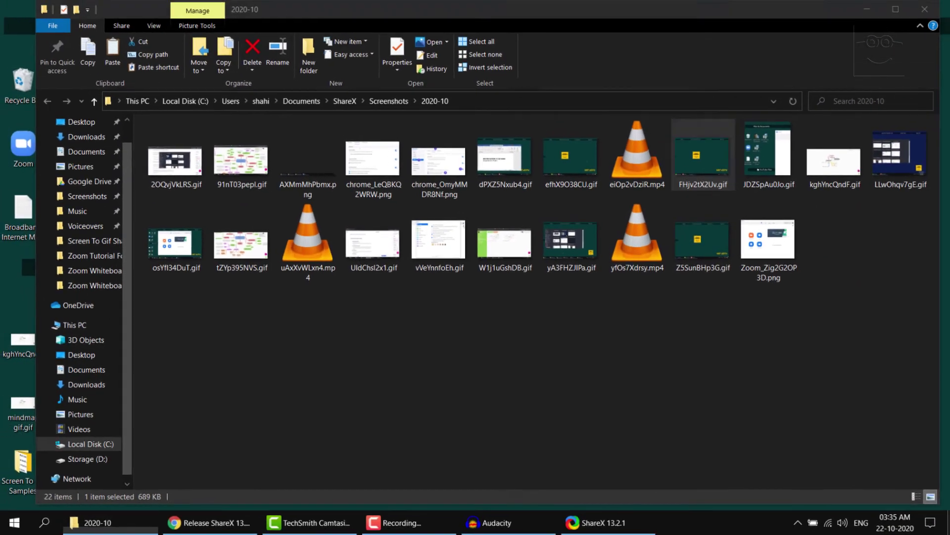
key(super+d)
right_click(368, 208)
click(403, 277)
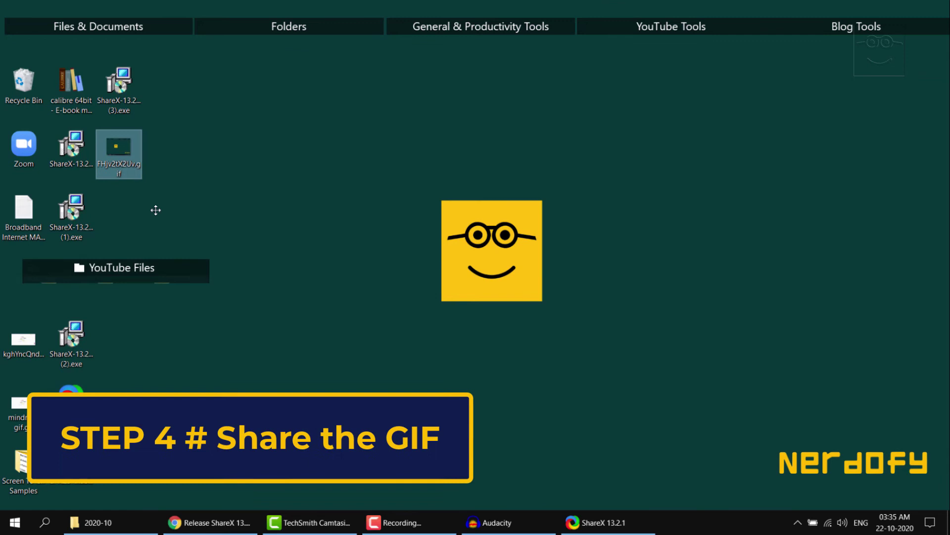
mouse_move(148, 267)
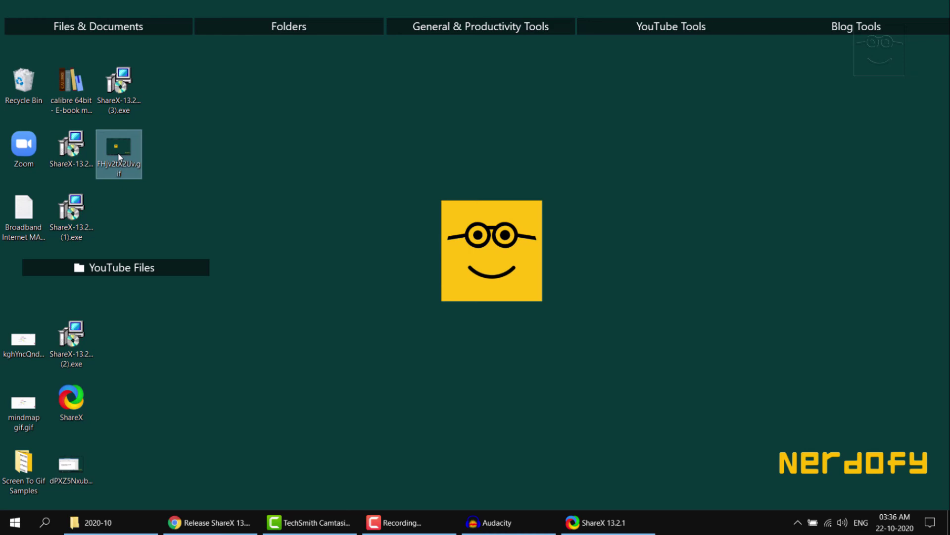
right_click(119, 157)
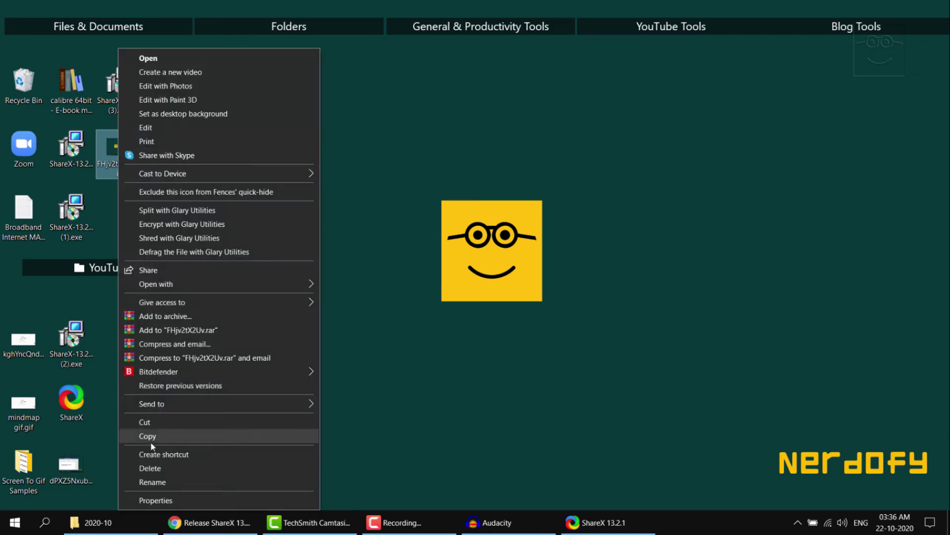
click(172, 501)
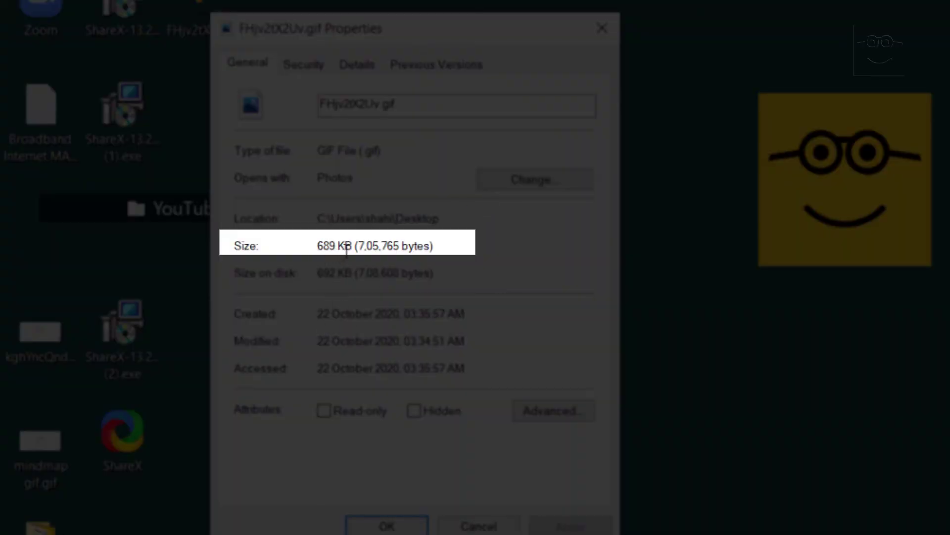
drag(353, 246, 317, 246)
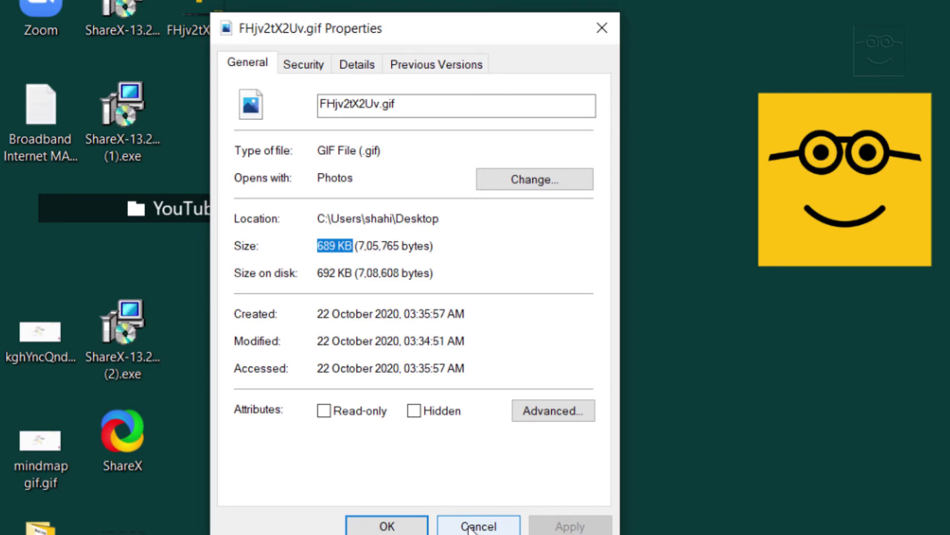
click(404, 526)
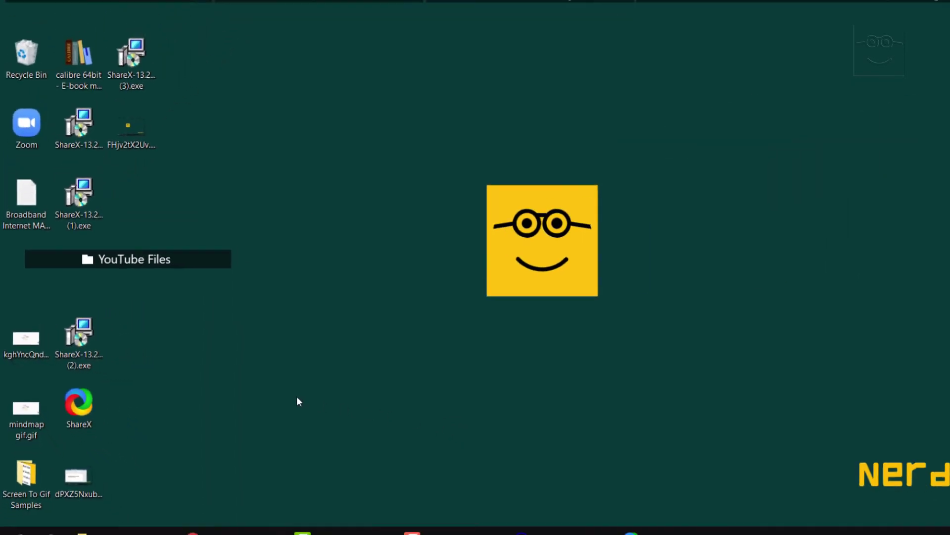